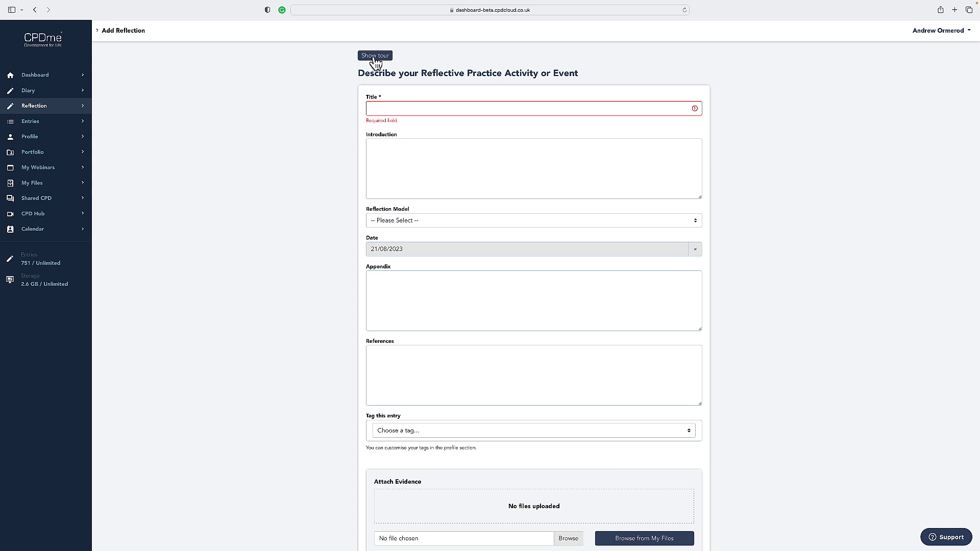
Open and dismiss the page tour prompt, and activate the Title and Introduction fields to check their guidance.
left_click(375, 57)
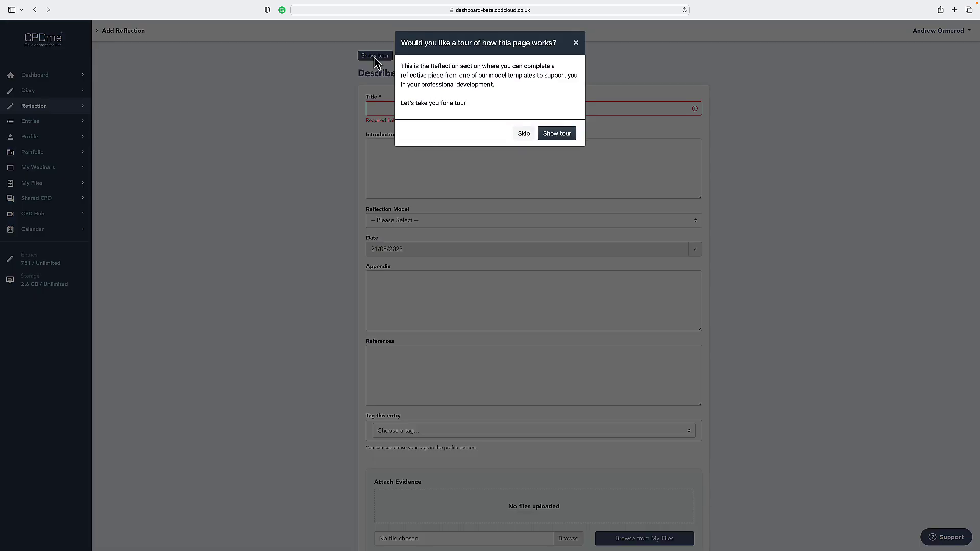
left_click(576, 43)
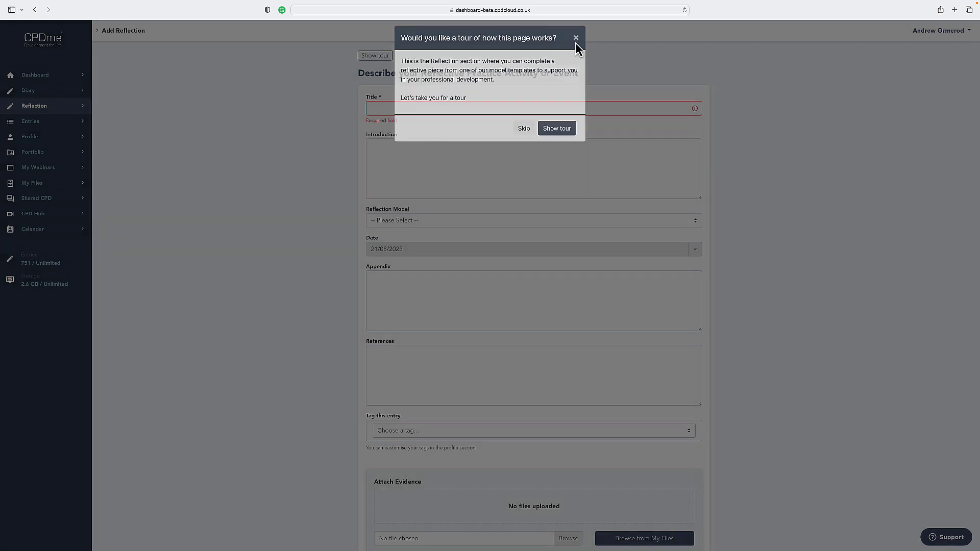
left_click(578, 108)
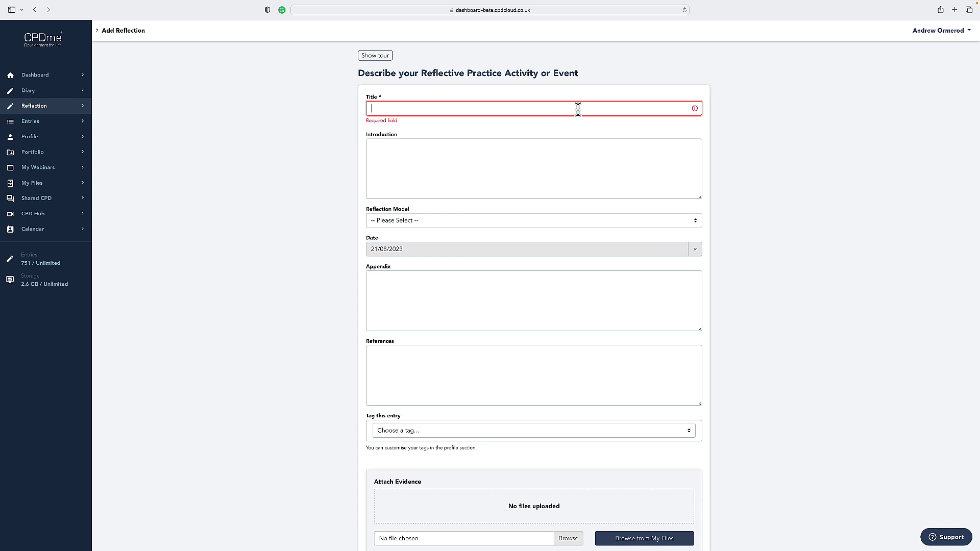
left_click(597, 147)
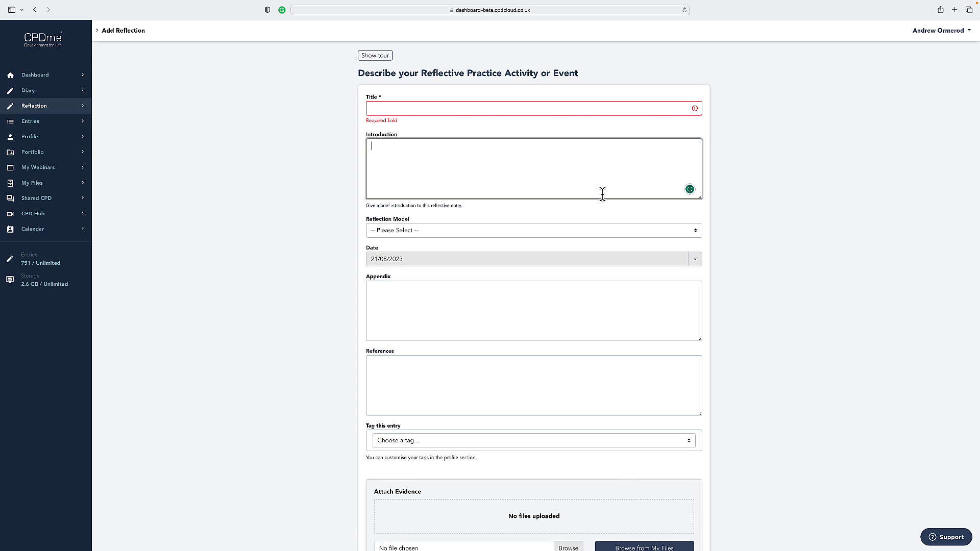
Set the reflection model to Atkins and Murphy's Model of Reflection and show the guidance for its Awareness section.
left_click(681, 233)
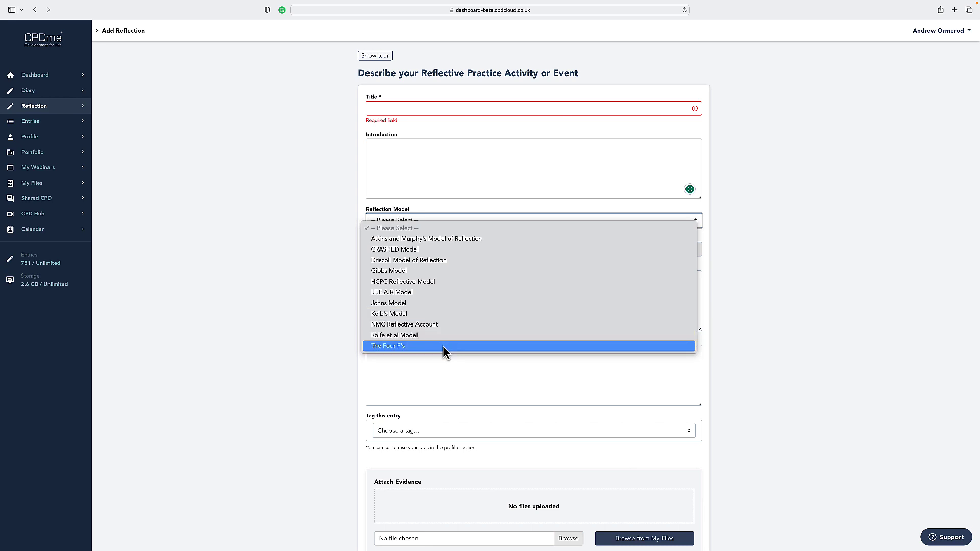
left_click(437, 240)
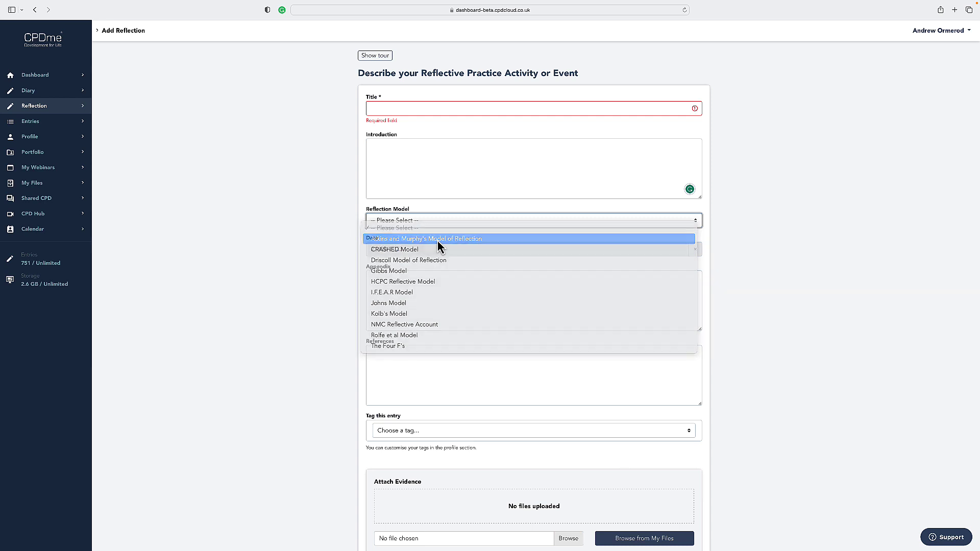
scroll(437, 241, "down", 3)
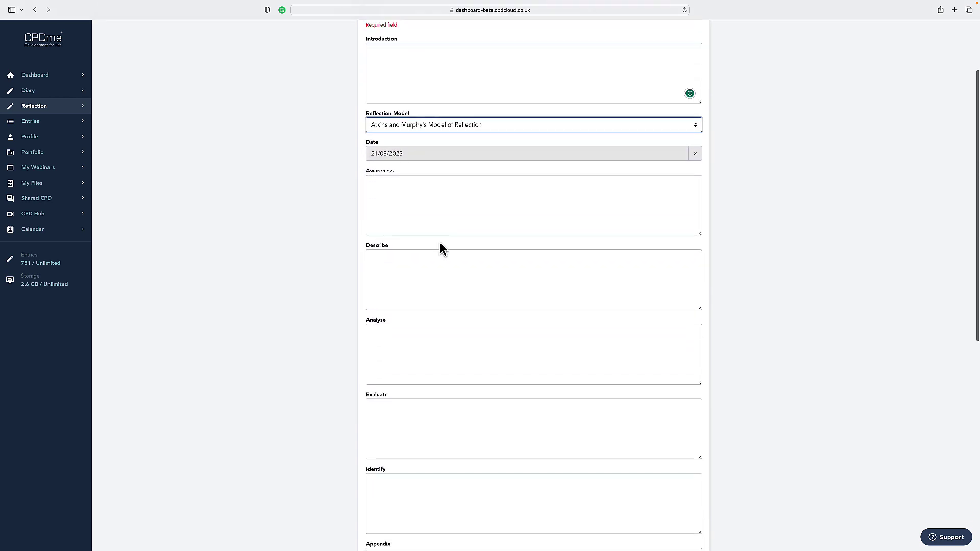
scroll(441, 243, "down", 1)
left_click(435, 175)
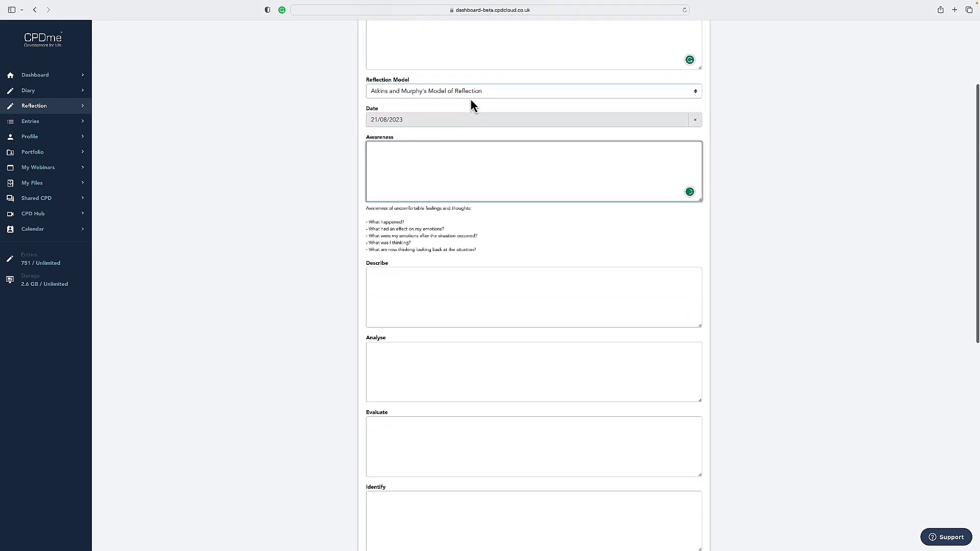
Set the reflection model to Gibbs Model and show the guidance for its first stages.
left_click(467, 92)
left_click(442, 121)
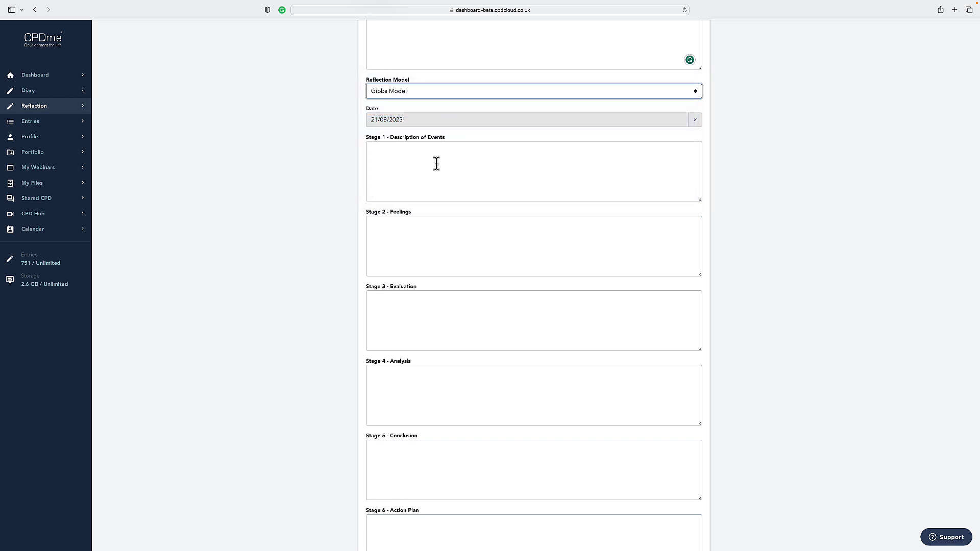
left_click(434, 173)
left_click(442, 343)
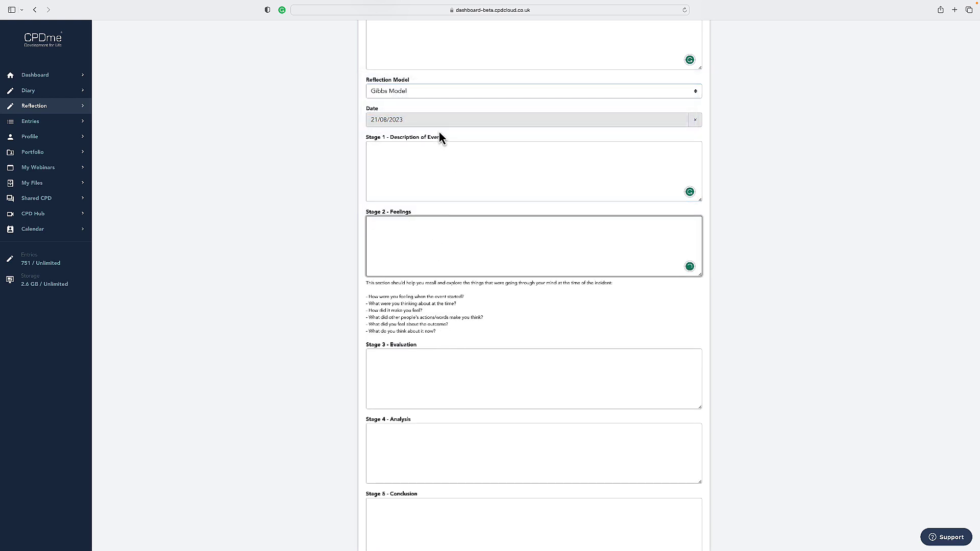
Examine the guidance questions for the Gibbs stages from Description of Events through Analysis.
left_click(429, 157)
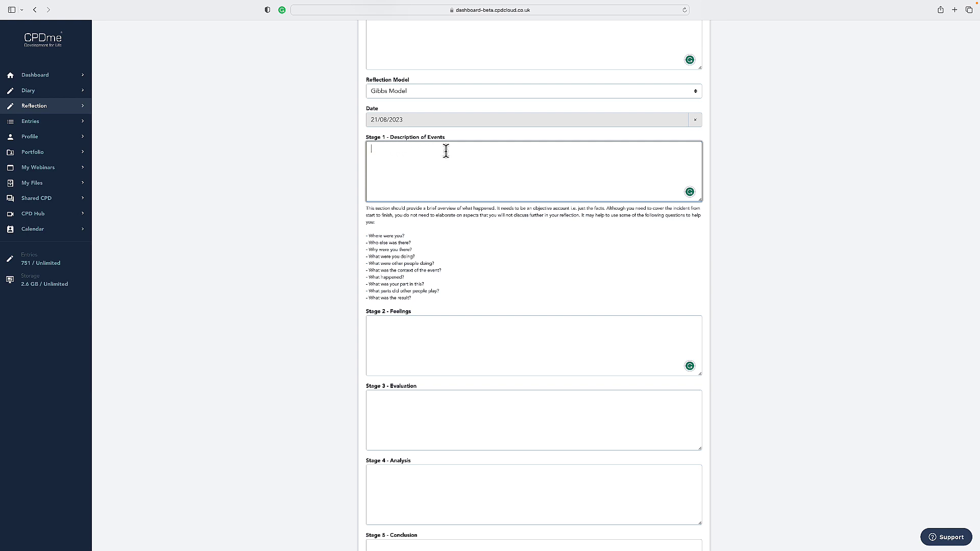
left_click(417, 326)
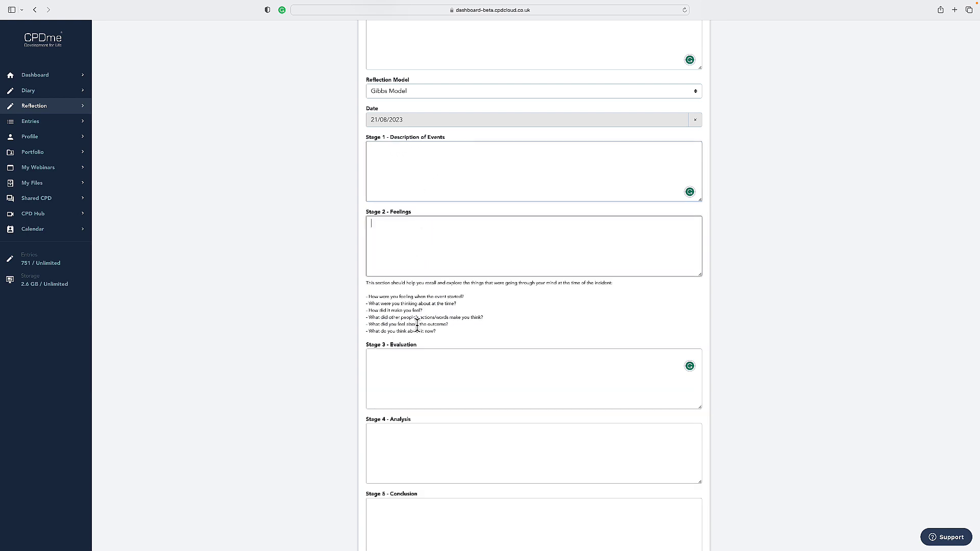
scroll(418, 321, "down", 2)
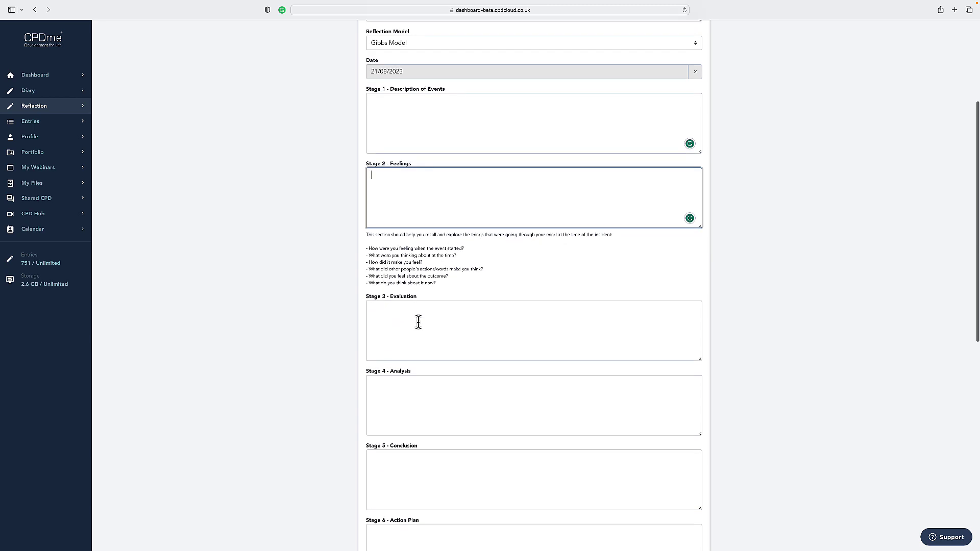
left_click(418, 323)
scroll(417, 322, "down", 3)
left_click(417, 322)
View the calendar of the reflection's Date field and close it.
scroll(417, 316, "up", 7)
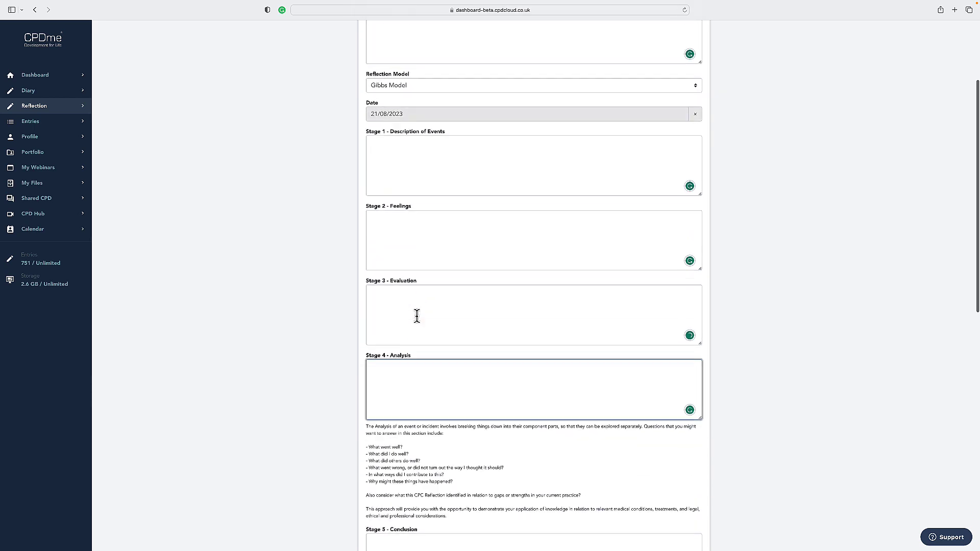
scroll(416, 316, "up", 2)
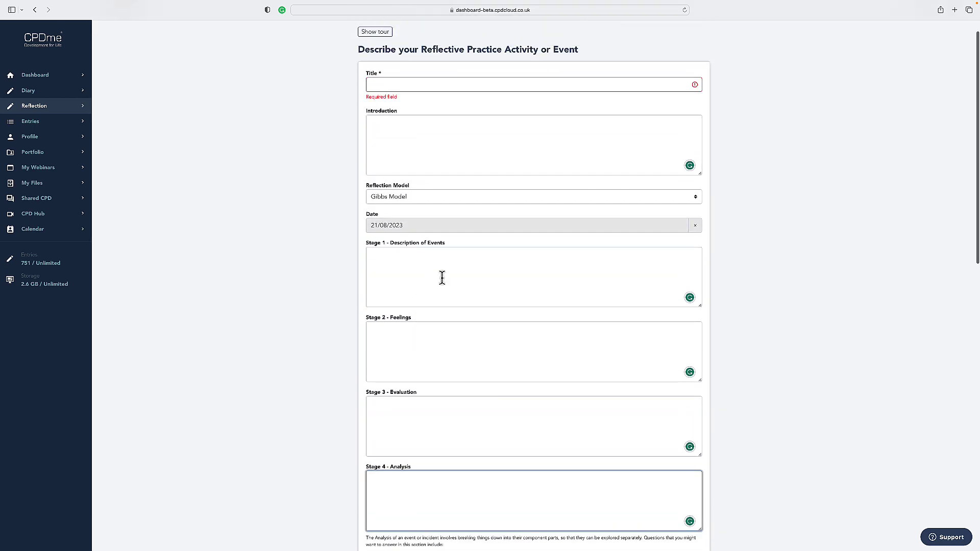
left_click(418, 230)
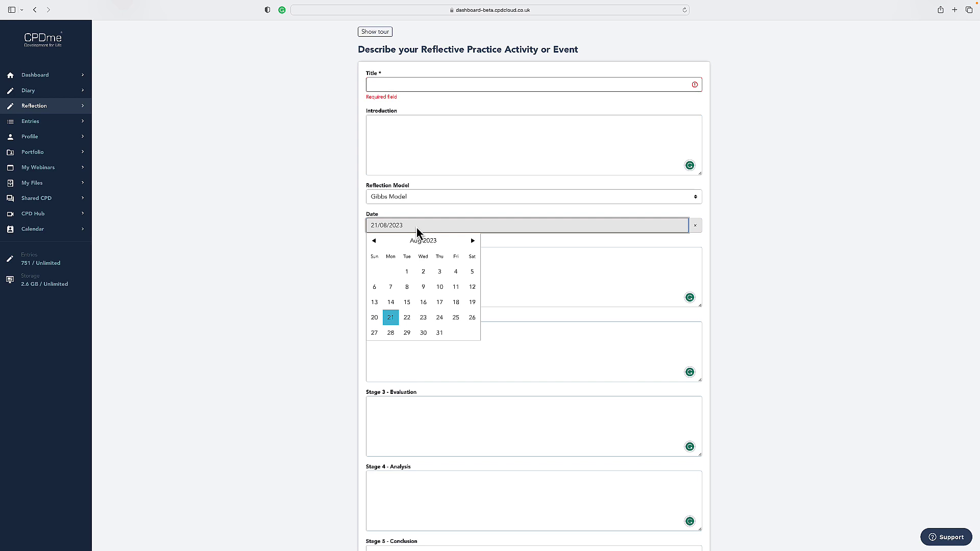
left_click(508, 241)
Look through the remaining Gibbs stages and activate the Appendix and References fields.
scroll(492, 250, "down", 2)
scroll(482, 252, "down", 1)
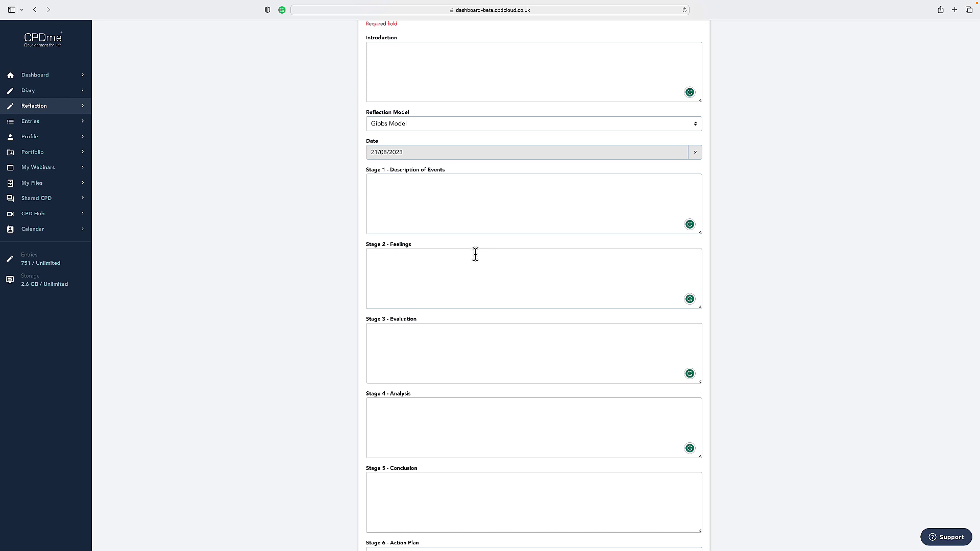
scroll(476, 253, "down", 10)
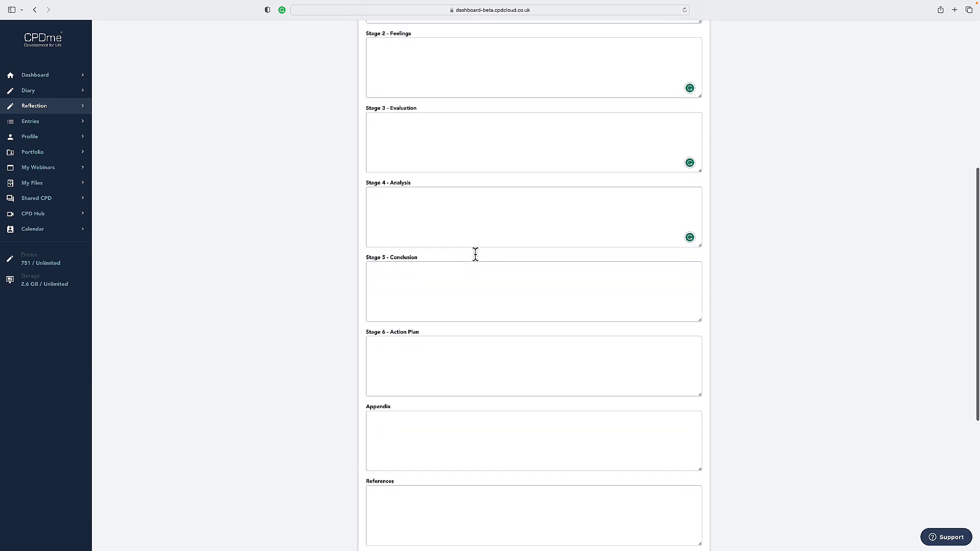
scroll(470, 251, "down", 7)
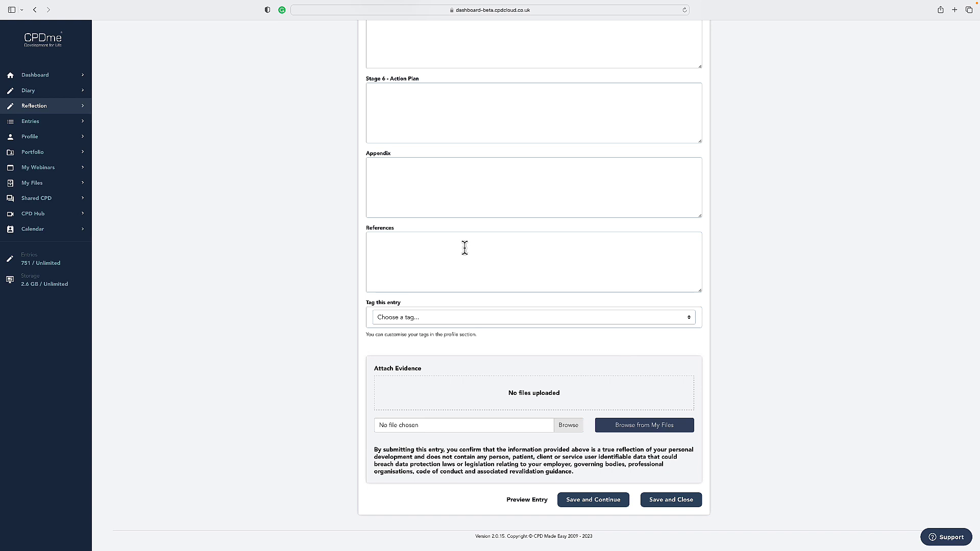
left_click(407, 185)
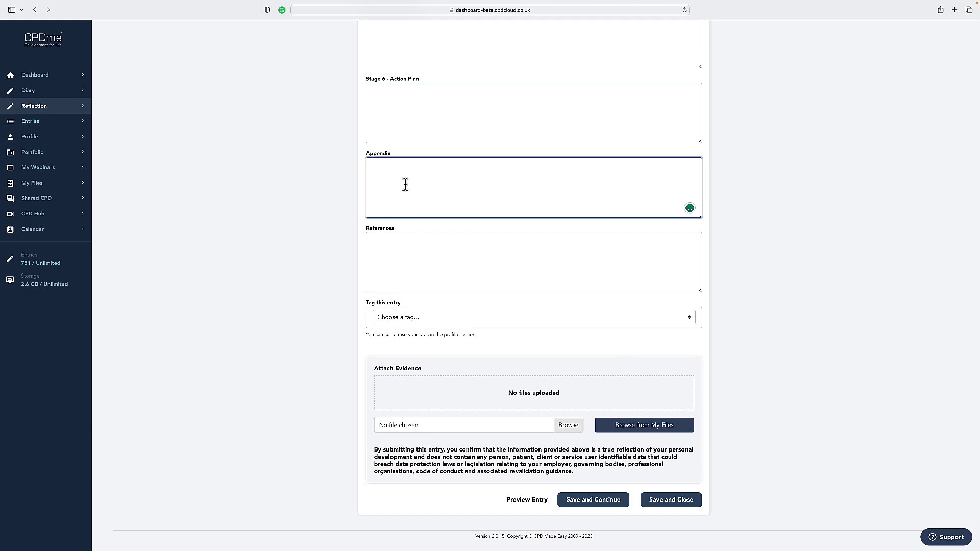
left_click(399, 243)
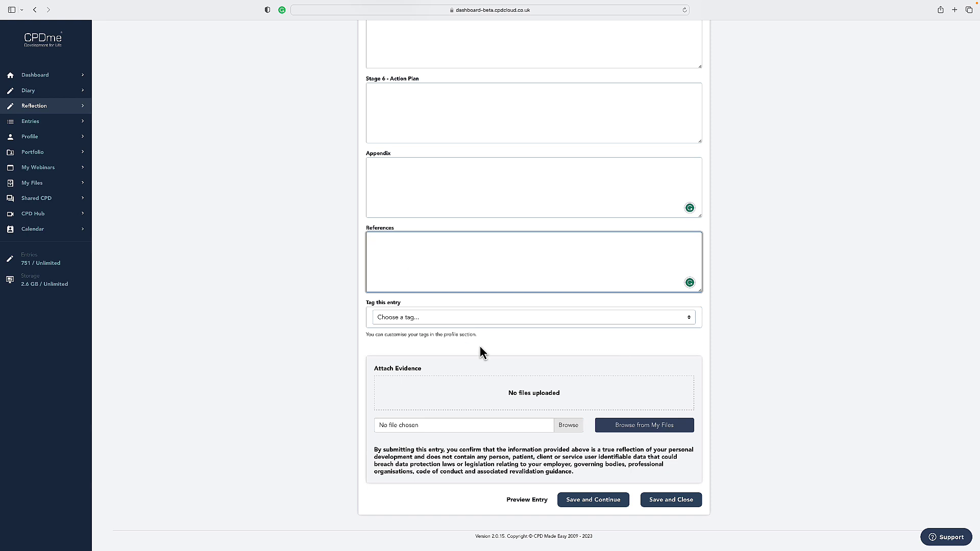
Tag the reflection entry with Demo and the tag named after a person.
left_click(497, 318)
left_click(411, 336)
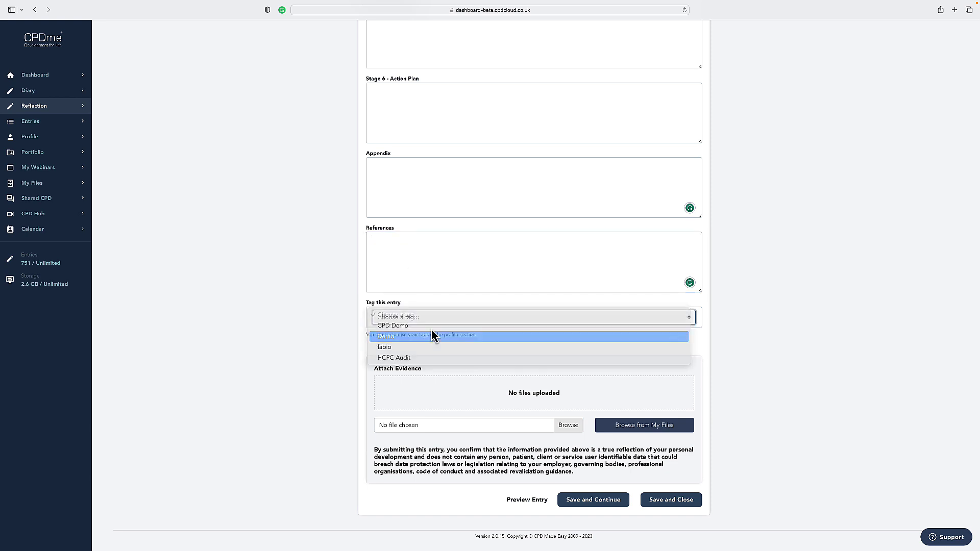
left_click(437, 332)
left_click(438, 353)
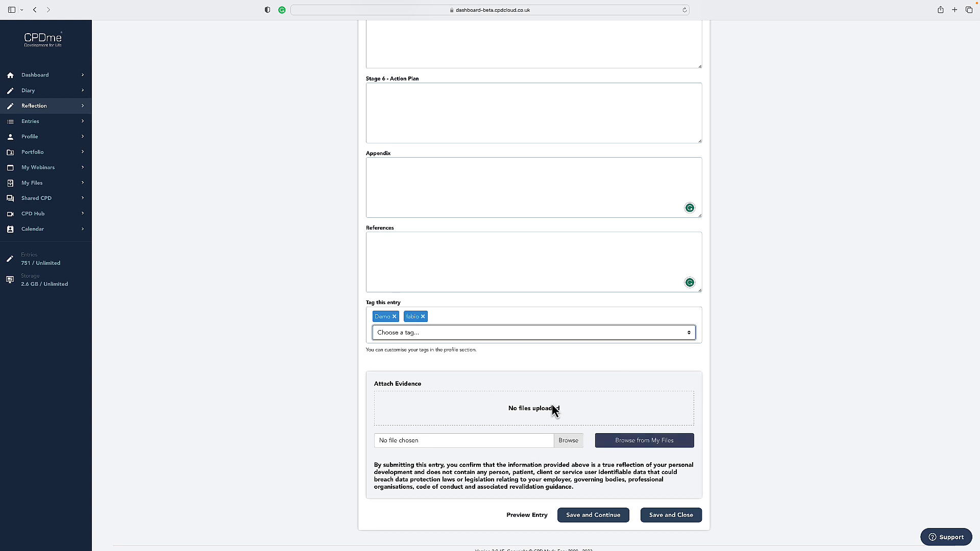
Review the whole reflection form, including the evidence section and the Save and Continue option.
scroll(554, 410, "up", 10)
scroll(552, 404, "up", 3)
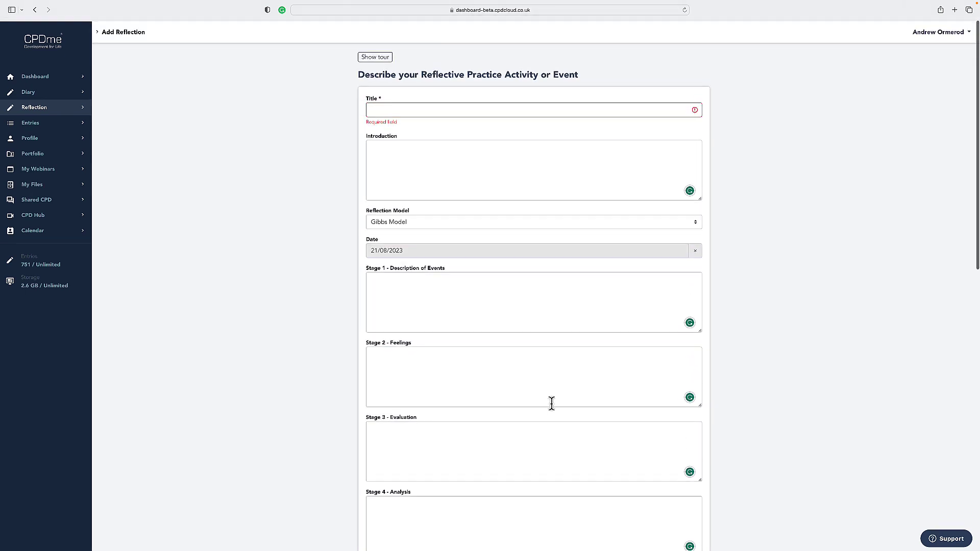
scroll(552, 404, "down", 15)
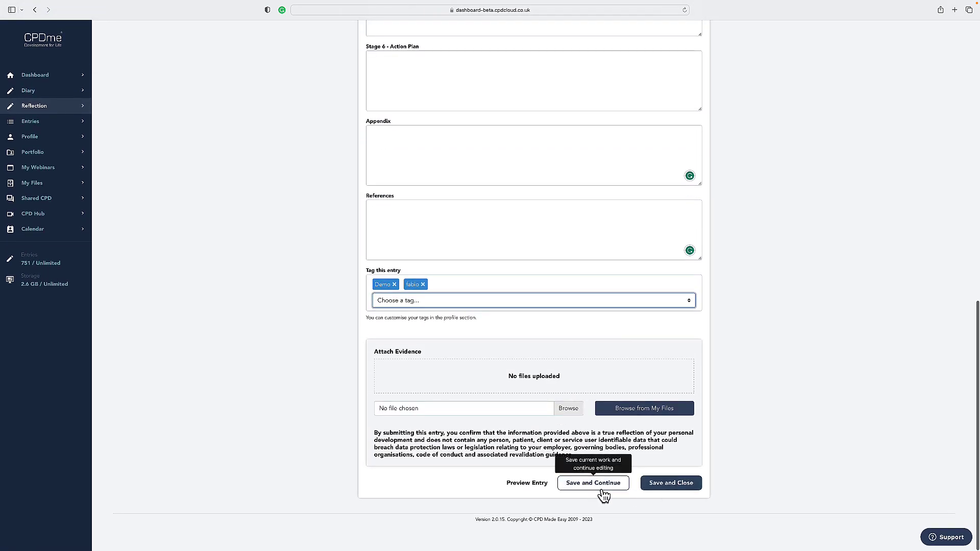
scroll(742, 451, "up", 8)
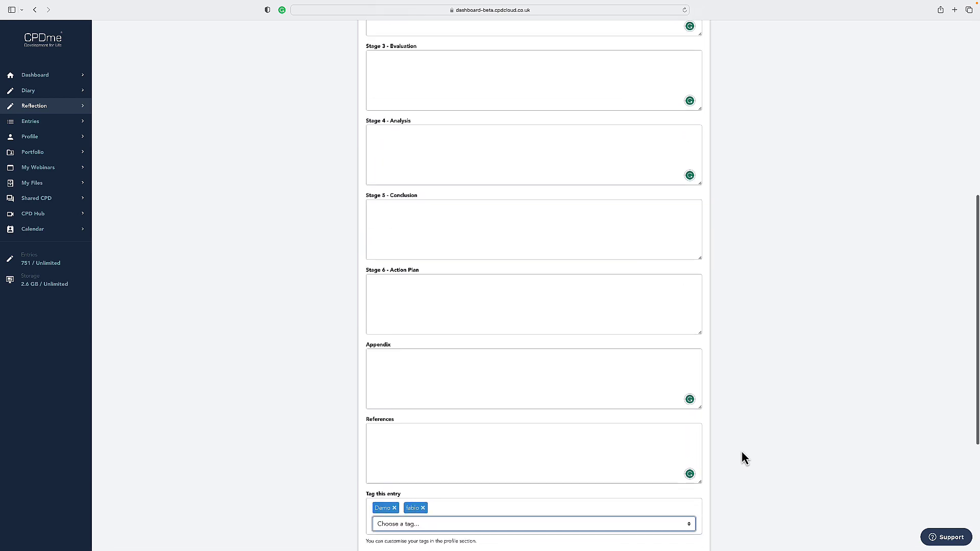
scroll(742, 451, "up", 5)
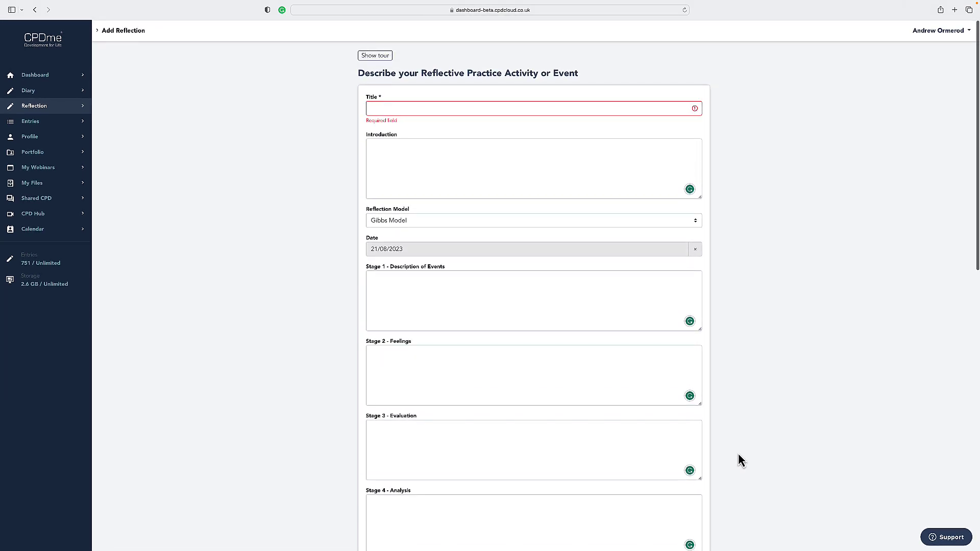